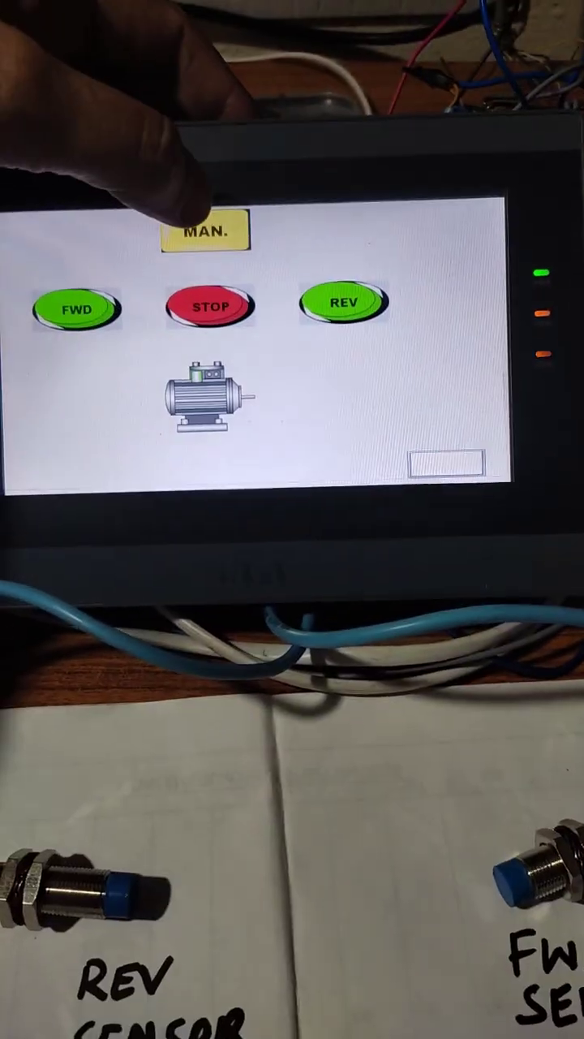
Toggle the yellow MAN. button to blue AUTO so the motor control is in automatic mode.
click(226, 222)
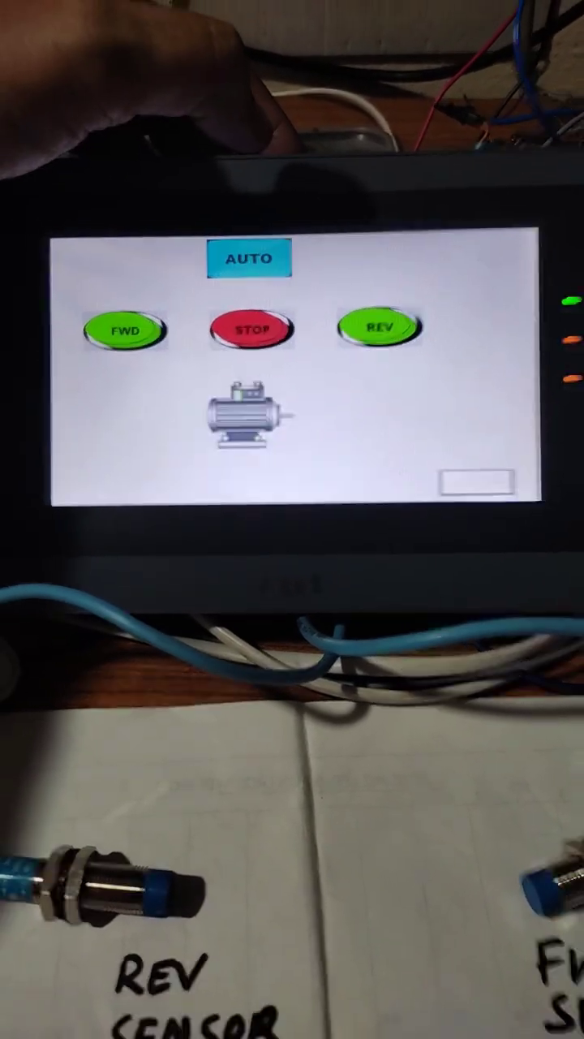